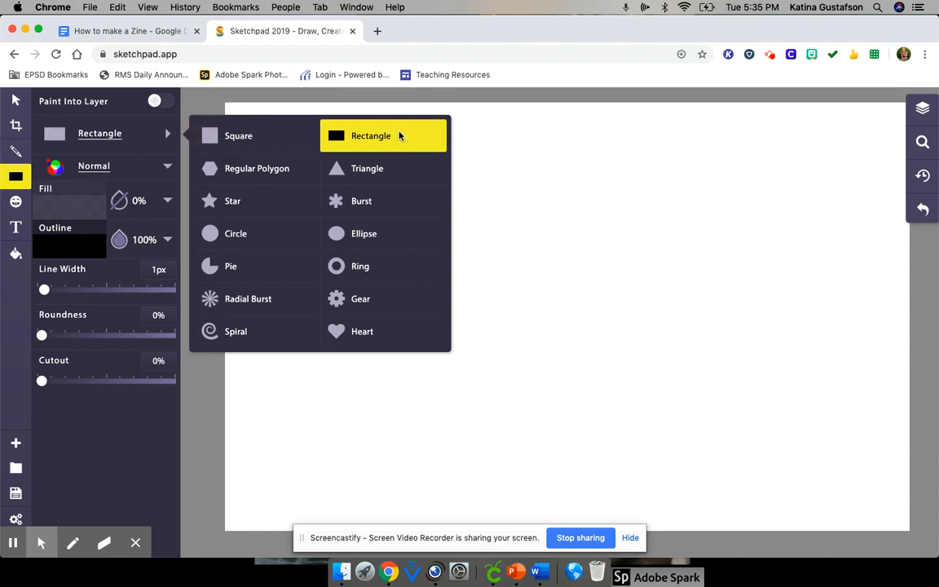
Draw an upright rectangle with no fill and a 1px black outline in the canvas's upper-left corner
click(382, 140)
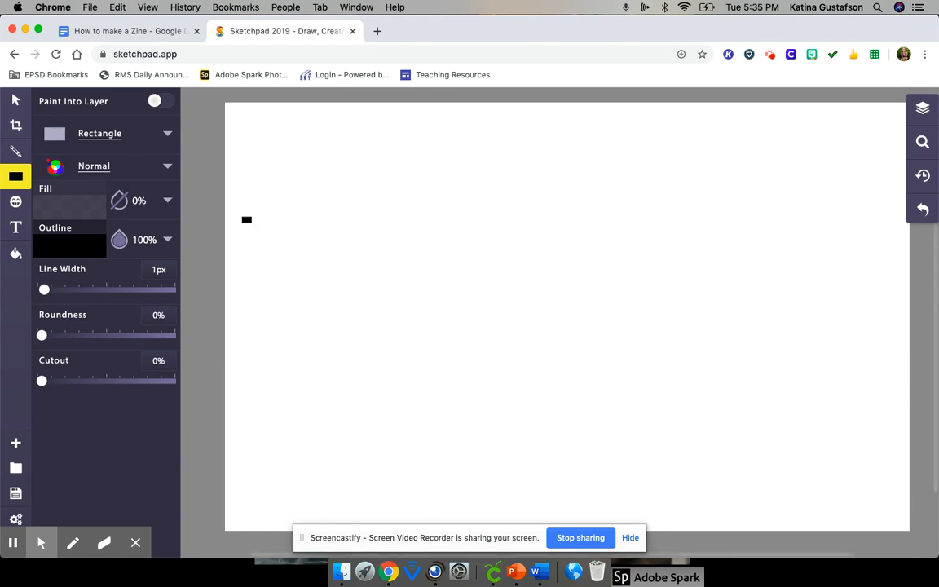
click(120, 201)
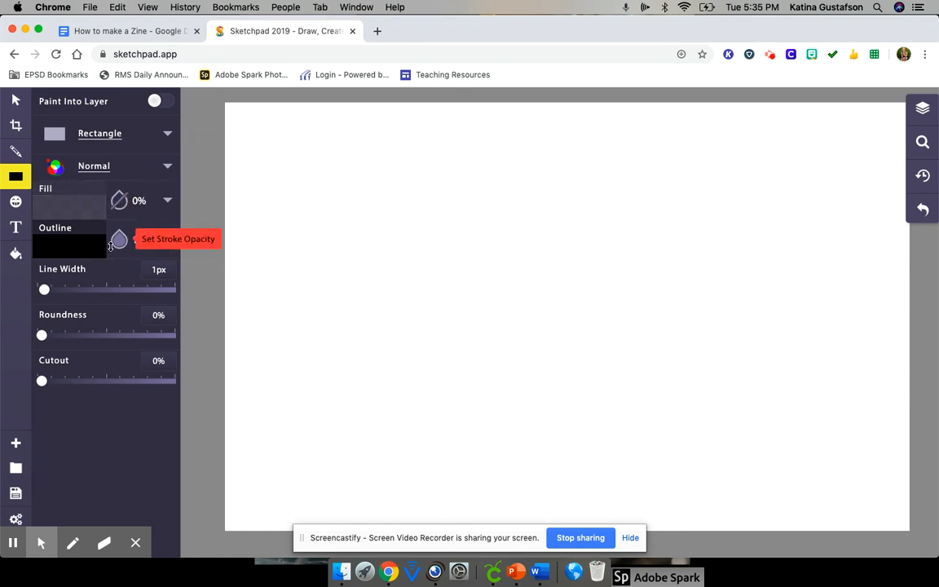
drag(245, 119, 350, 260)
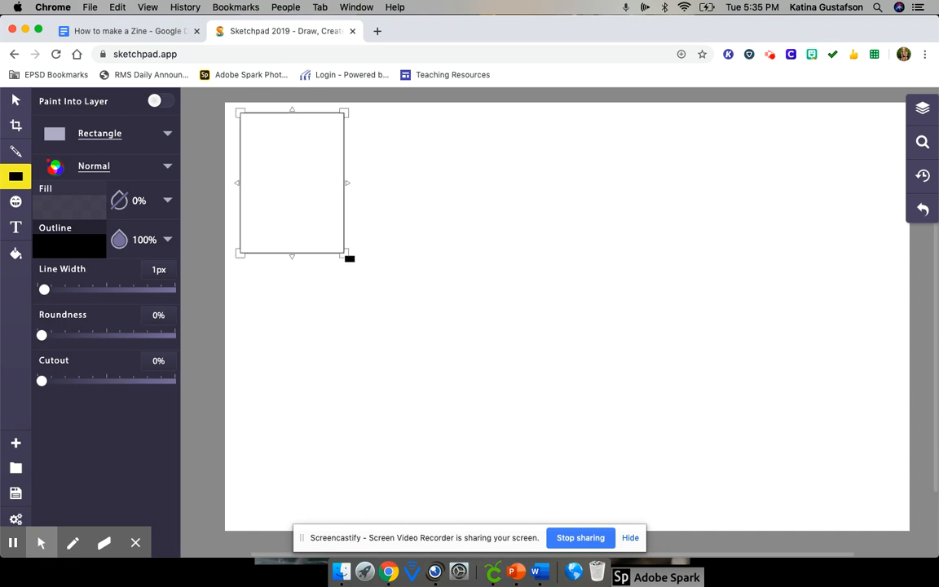
click(292, 191)
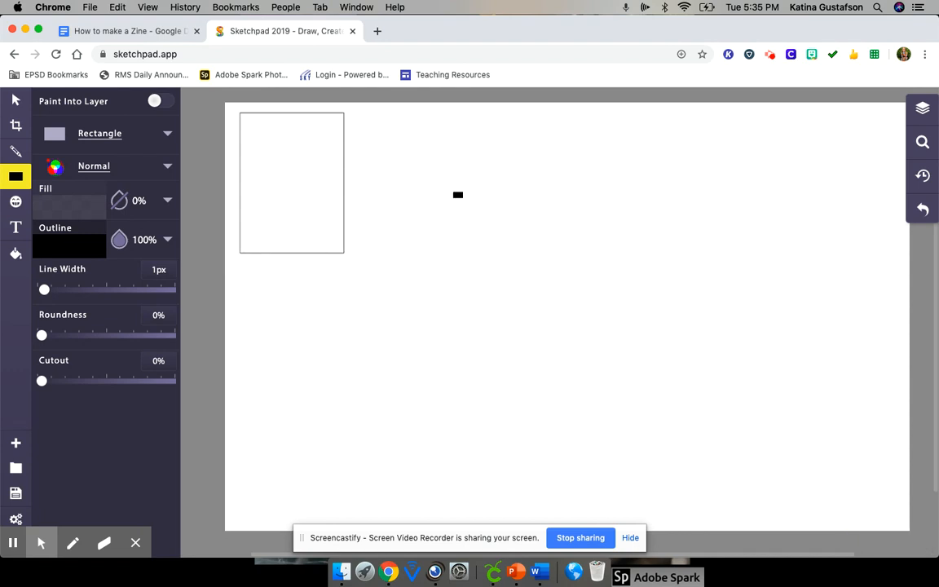
Duplicate the rectangle's layer and place the copy directly below the original
click(921, 109)
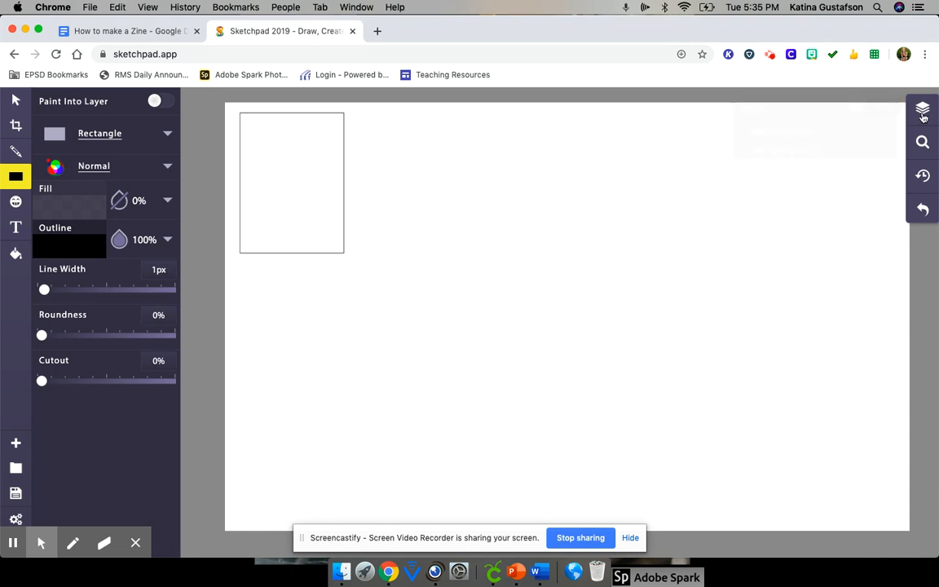
click(880, 135)
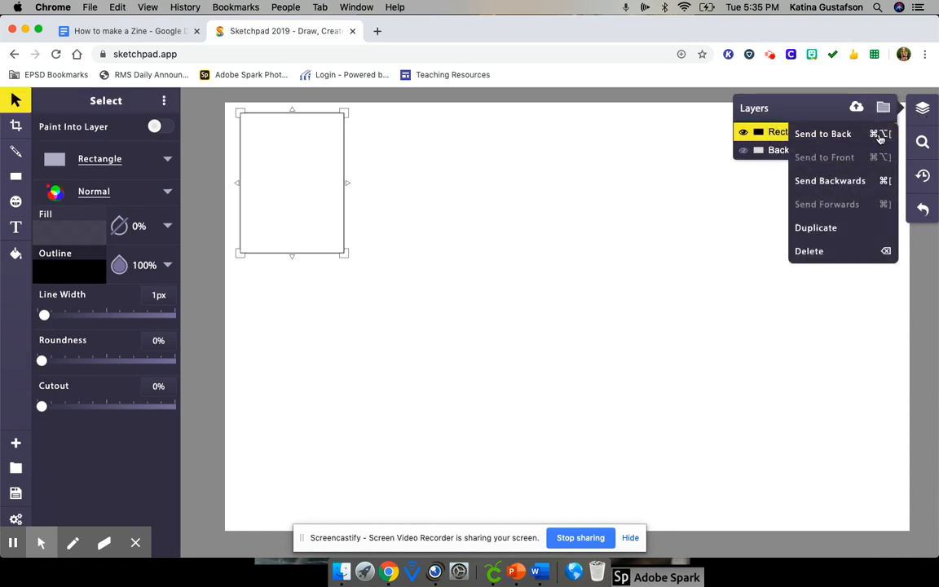
click(852, 228)
drag(296, 176, 288, 318)
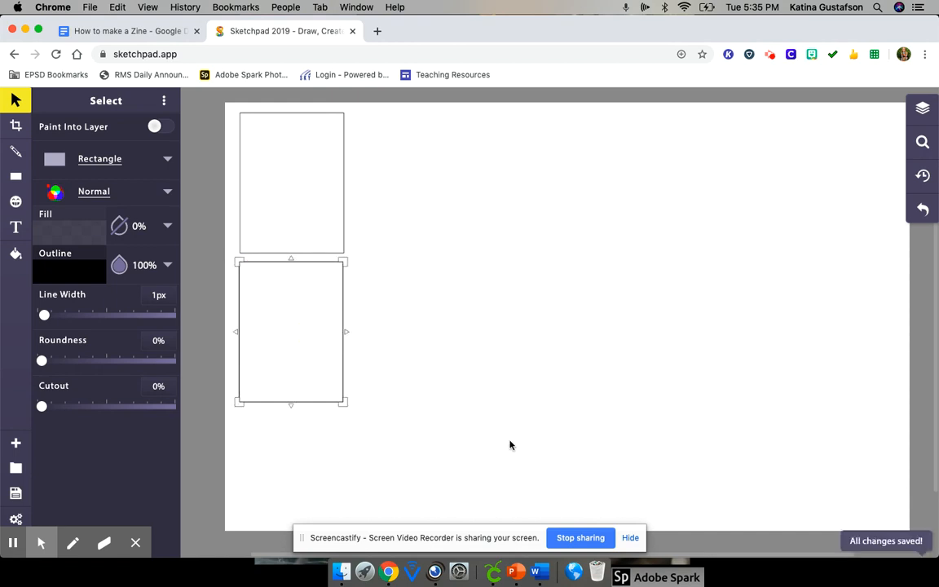
drag(447, 465, 420, 406)
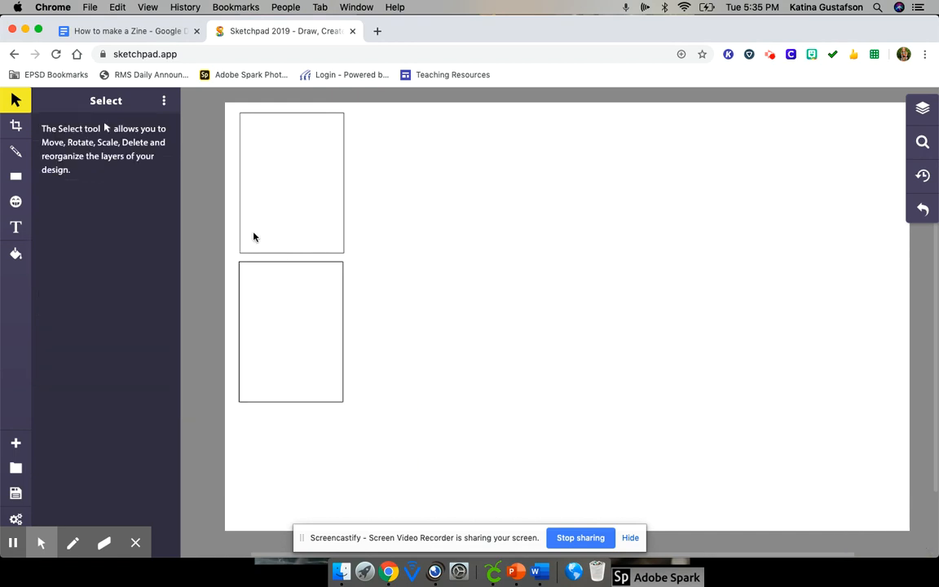
Copy the two stacked rectangles together and place the pasted pair beside them as a second column
click(16, 102)
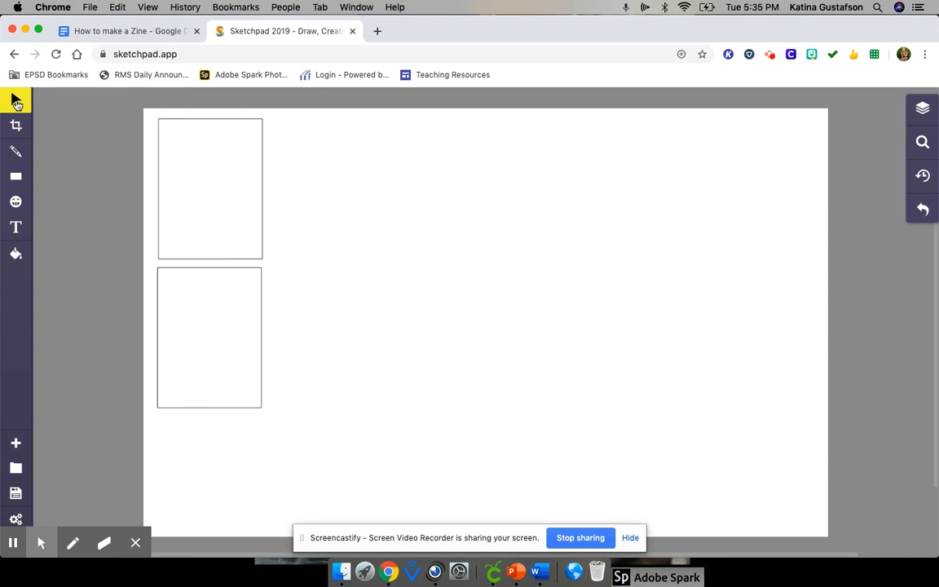
drag(308, 465, 182, 176)
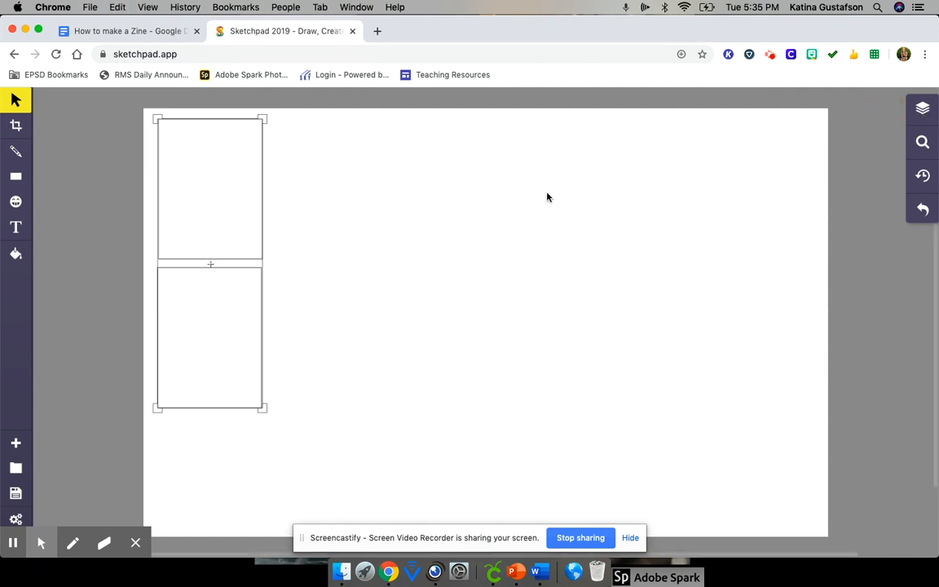
key(super+v)
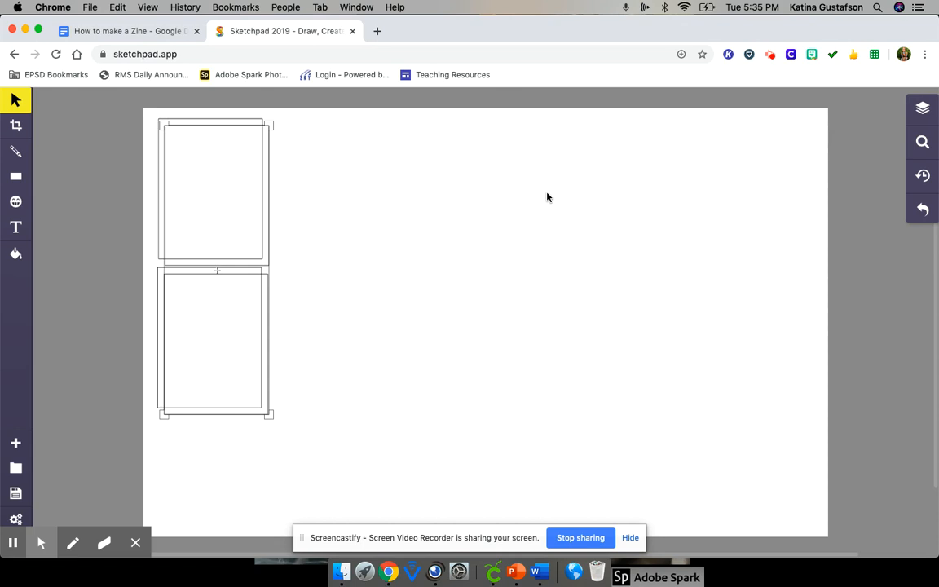
drag(197, 201, 304, 199)
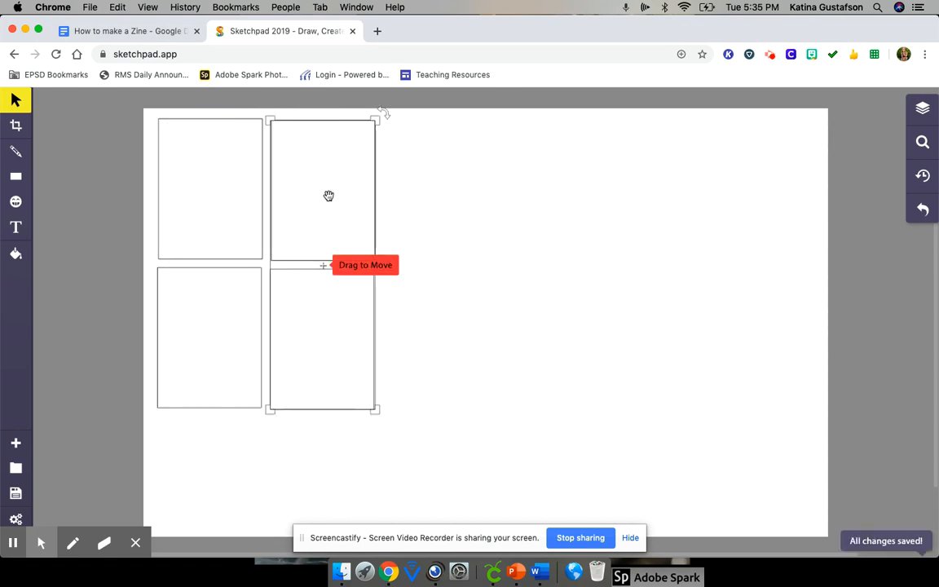
click(441, 312)
Paste the rectangle pair twice more as third and fourth columns, forming a grid of two rows by four
key(super+v)
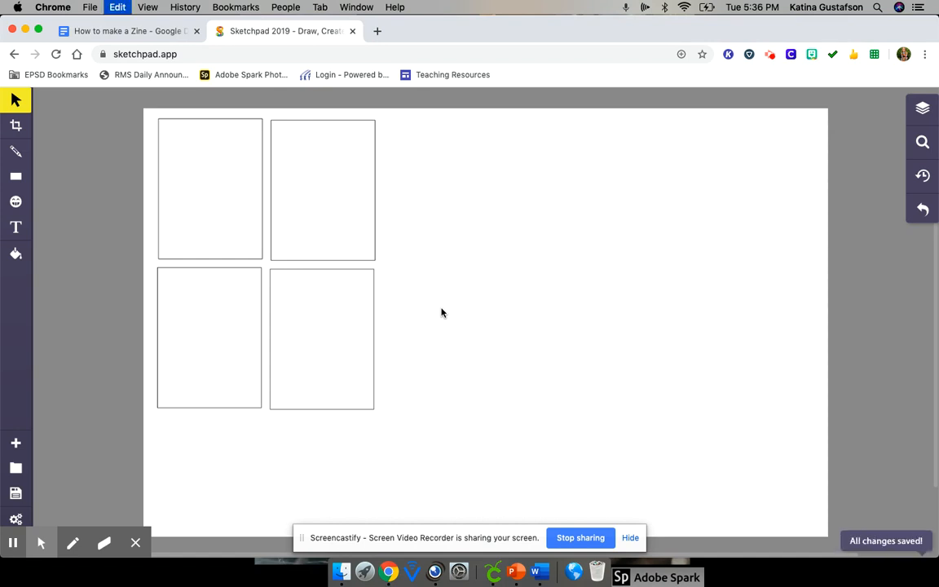
drag(236, 199, 450, 187)
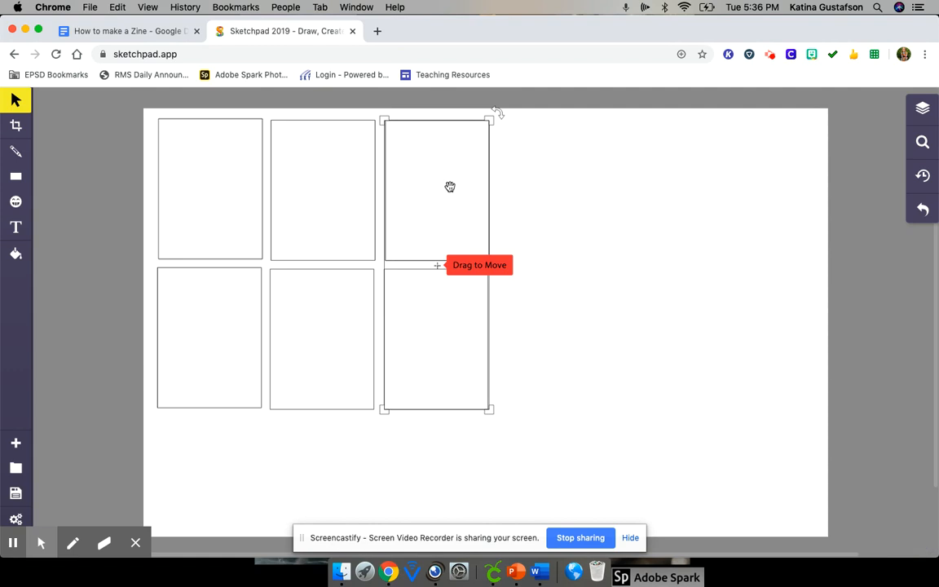
key(super+v)
drag(224, 184, 543, 169)
click(754, 304)
scroll(599, 418, down, 2)
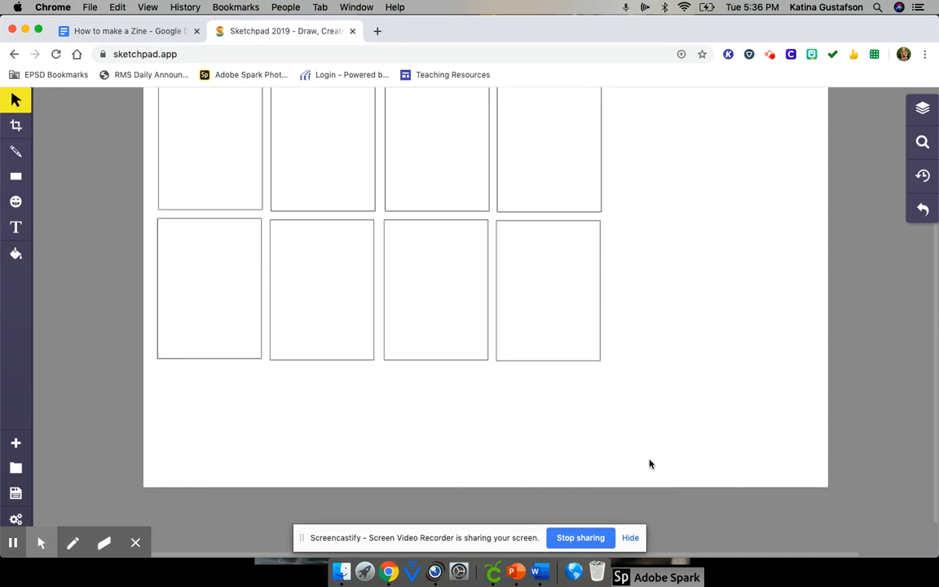
scroll(697, 314, up, 1)
scroll(369, 402, up, 1)
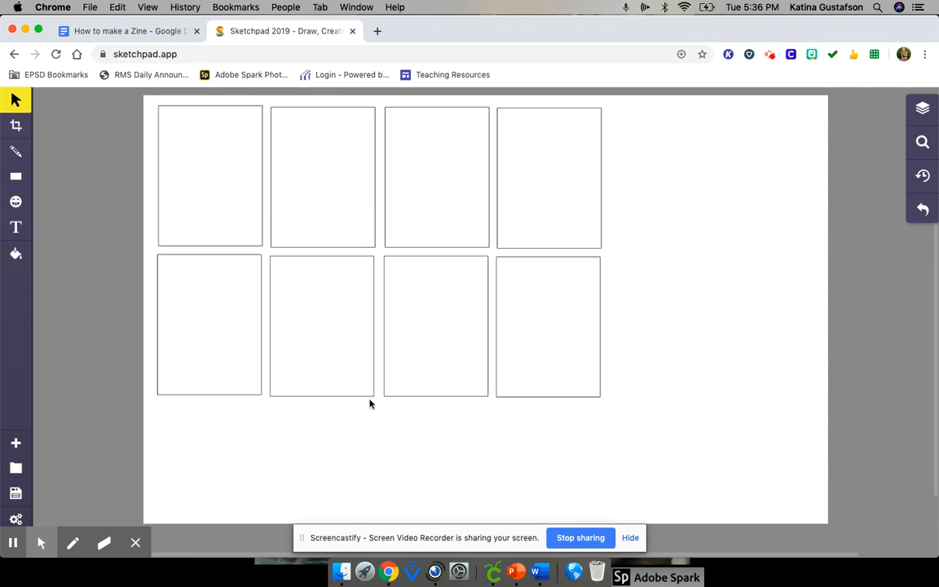
Draw a coffee cup lid with the 3px Pencil brush in the blank area beside the grid
click(15, 154)
click(88, 140)
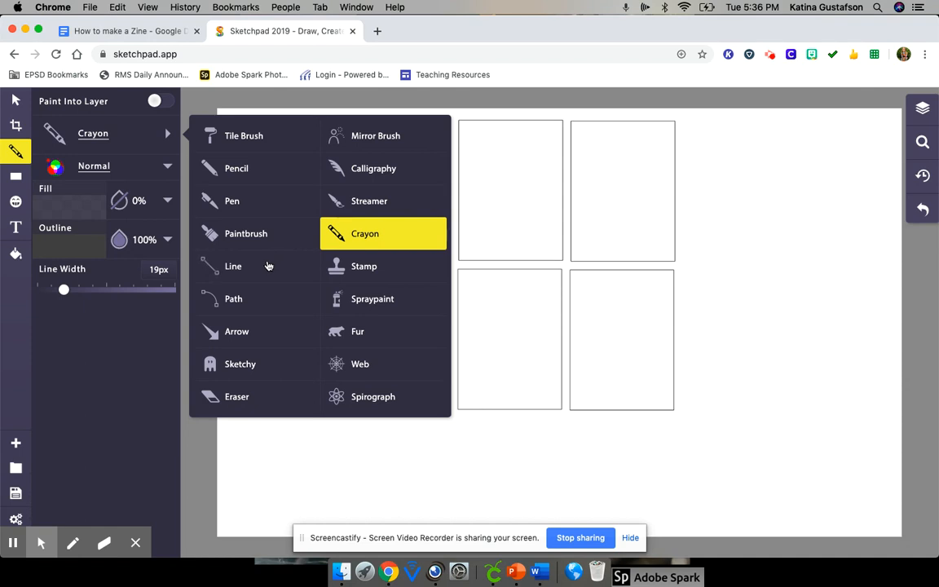
click(236, 168)
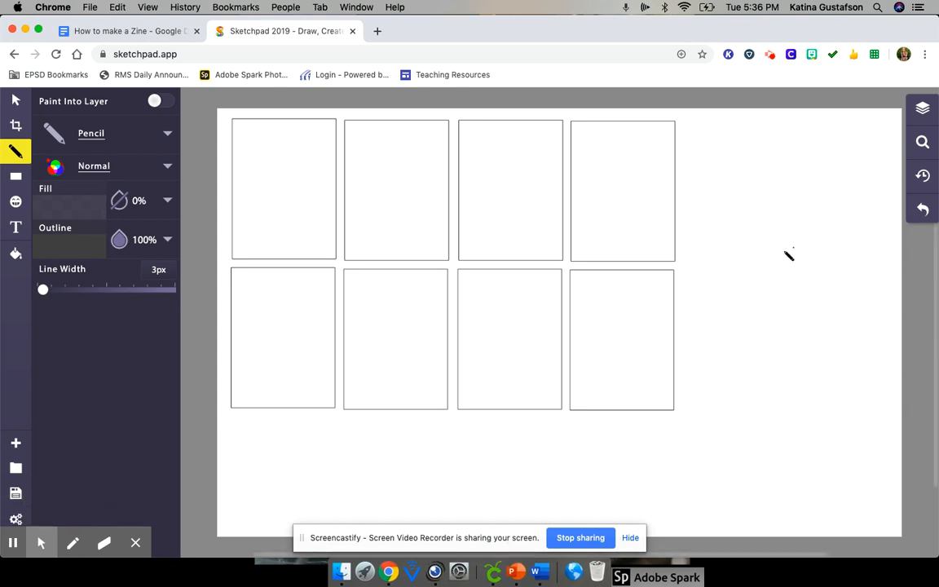
mouse_move(795, 234)
mouse_down()
mouse_move(760, 235)
mouse_move(765, 243)
mouse_move(820, 239)
mouse_move(809, 237)
mouse_up()
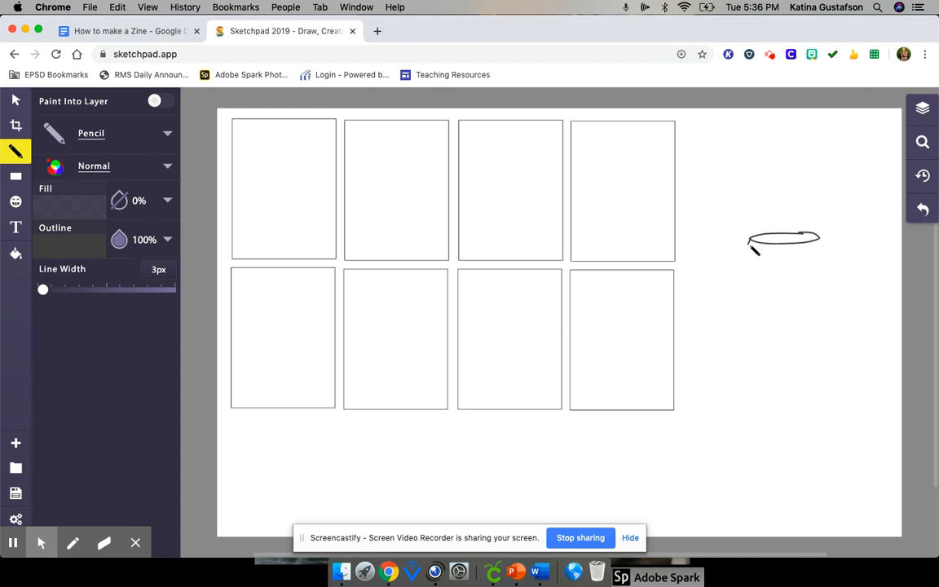
drag(825, 241, 820, 245)
drag(742, 244, 827, 249)
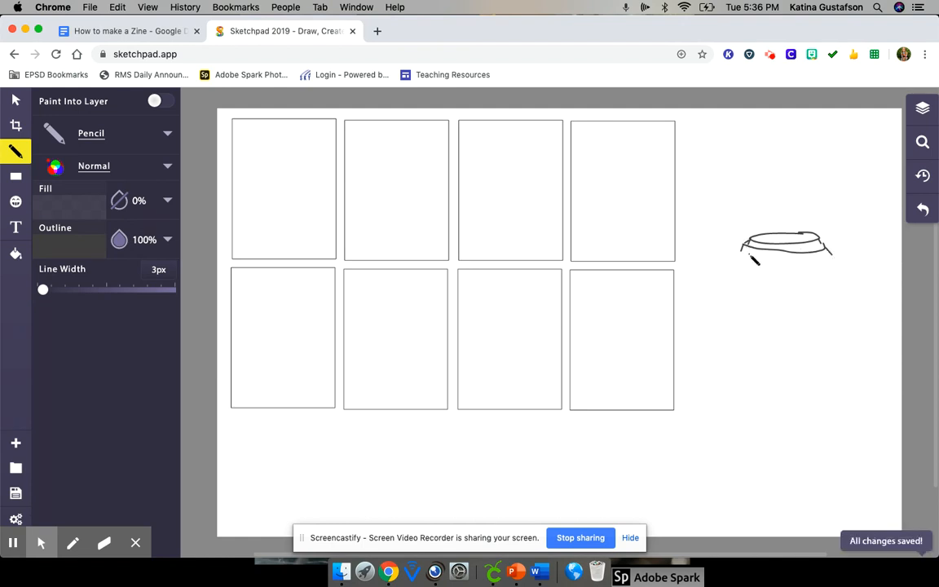
drag(743, 253, 833, 259)
drag(751, 262, 772, 375)
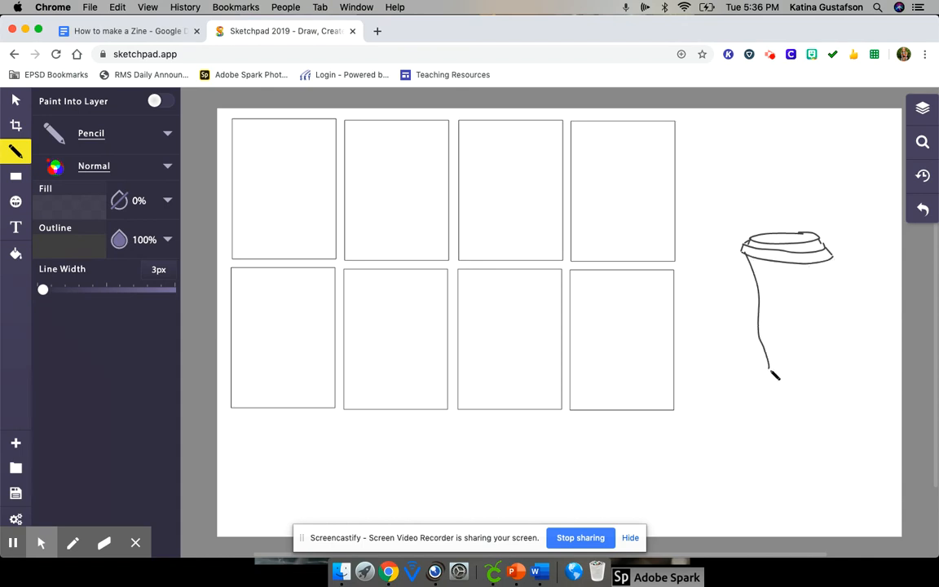
click(922, 108)
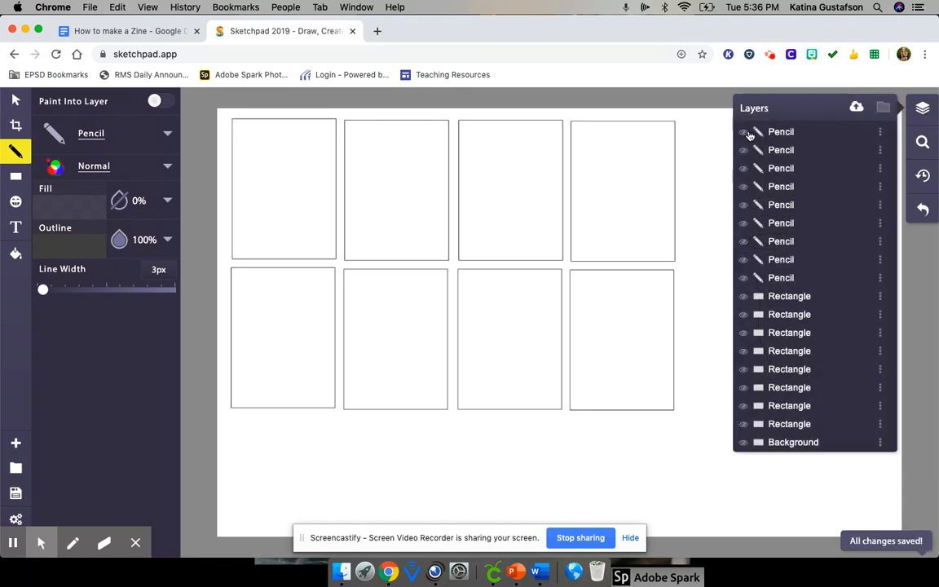
click(881, 135)
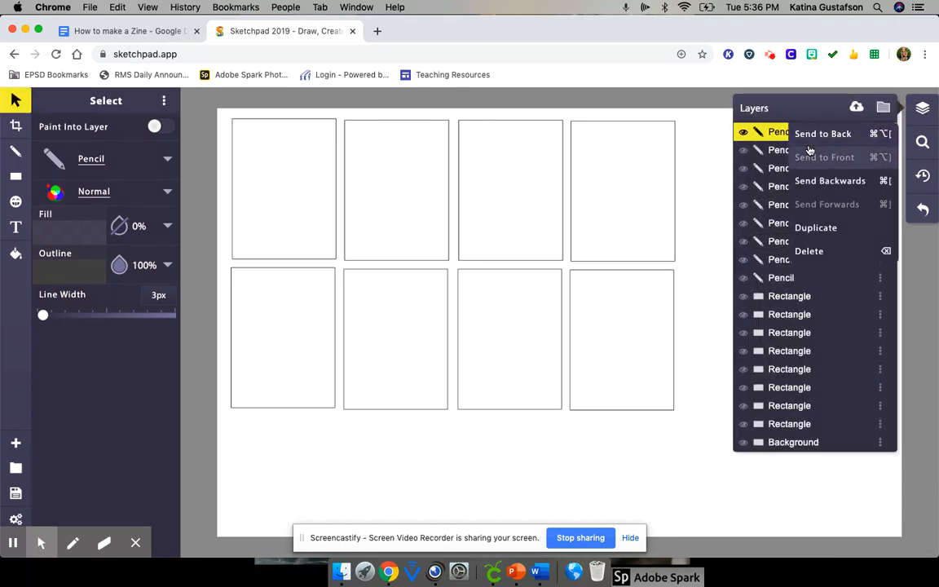
click(815, 251)
click(717, 211)
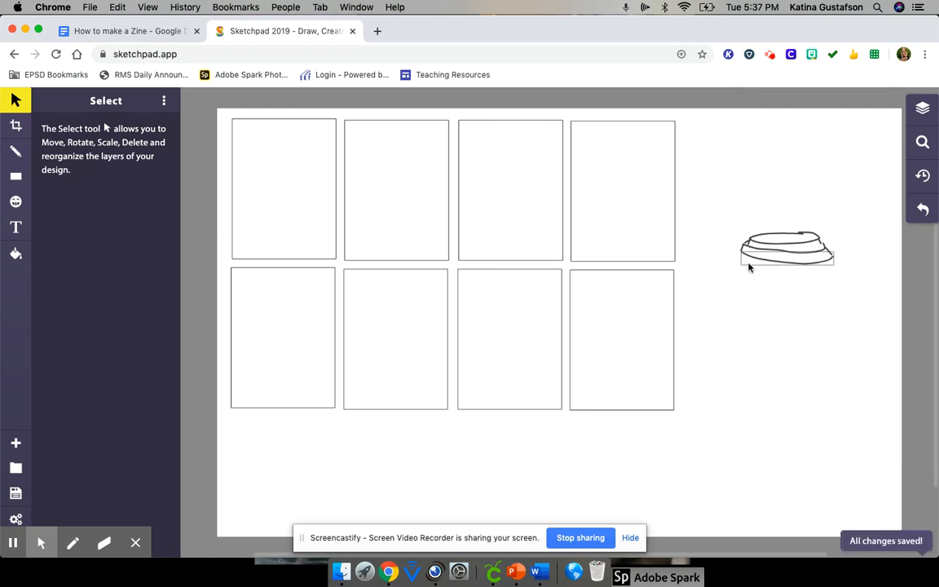
Draw the coffee cup's tapering sides and curved base below the lid with the Pencil brush
click(17, 149)
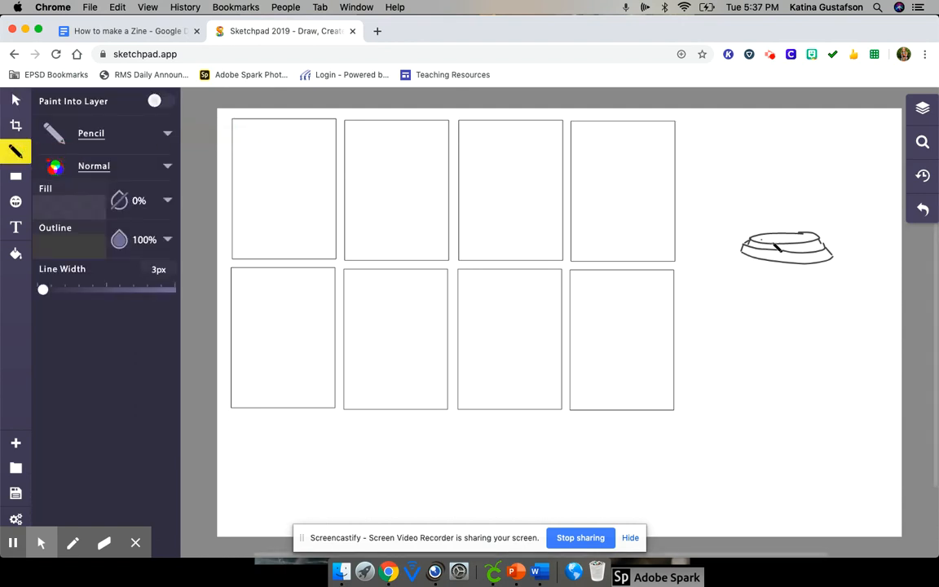
mouse_move(744, 274)
mouse_down()
mouse_move(766, 377)
mouse_move(758, 371)
mouse_move(819, 372)
mouse_up()
drag(828, 269, 822, 373)
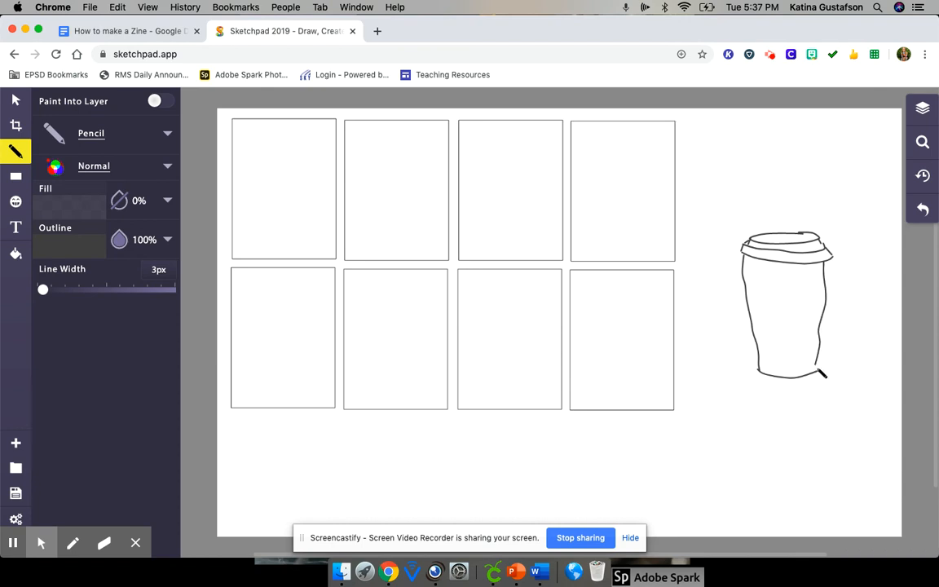
Add details to the cup: two curved sleeve lines, the lid opening and a scribbled shadow left of the base
mouse_move(754, 298)
mouse_down()
mouse_move(790, 305)
mouse_move(823, 295)
mouse_up()
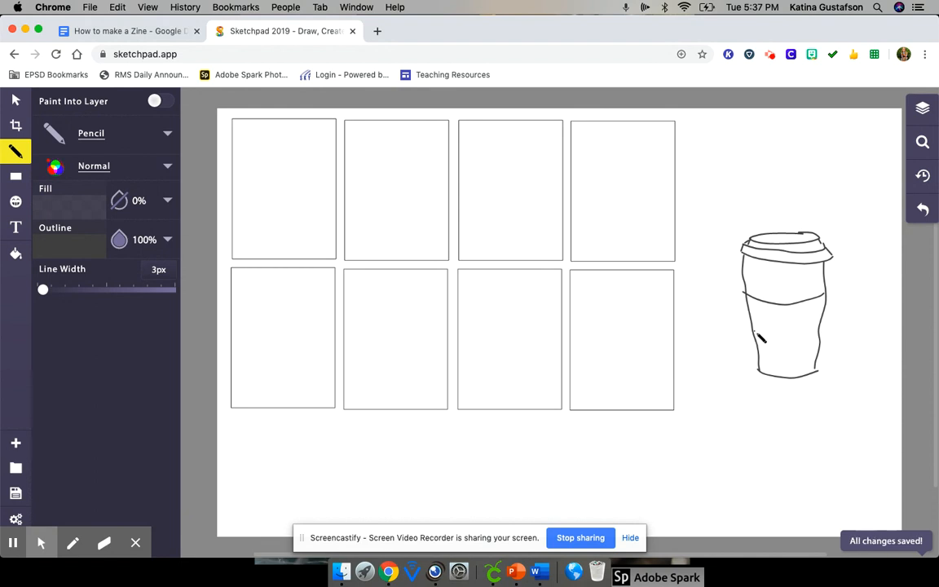
drag(768, 337, 819, 335)
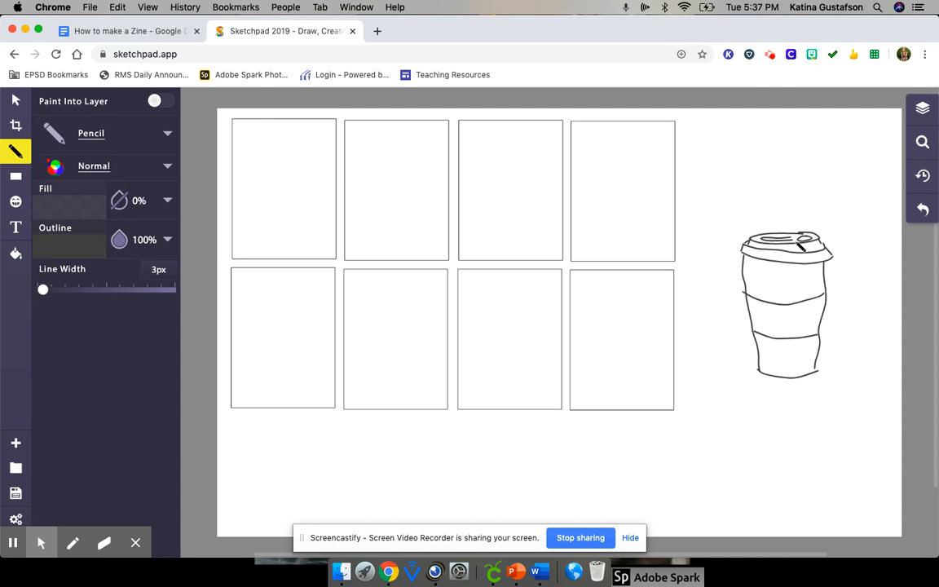
drag(725, 449, 731, 441)
mouse_move(758, 370)
mouse_down()
mouse_move(722, 369)
mouse_move(753, 375)
mouse_up()
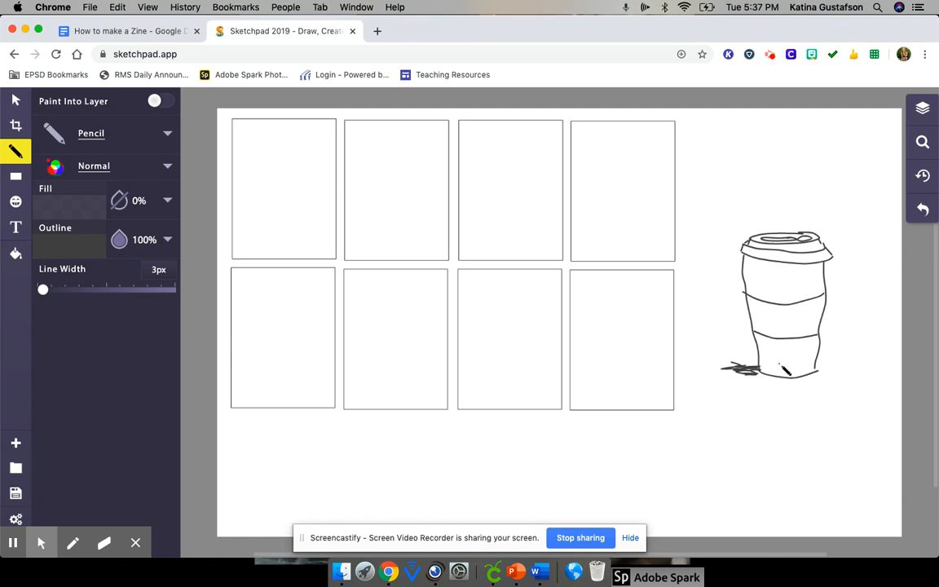
click(922, 108)
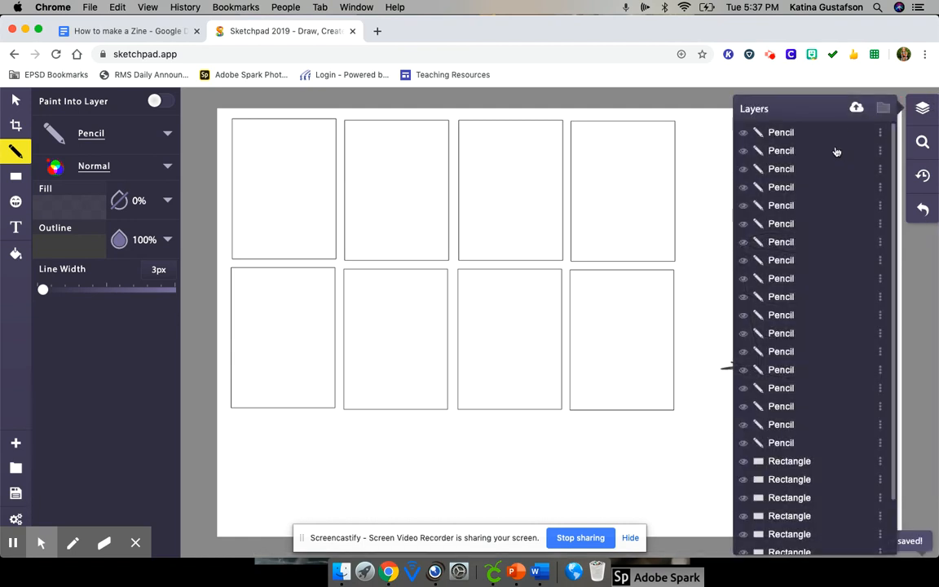
click(706, 169)
click(922, 110)
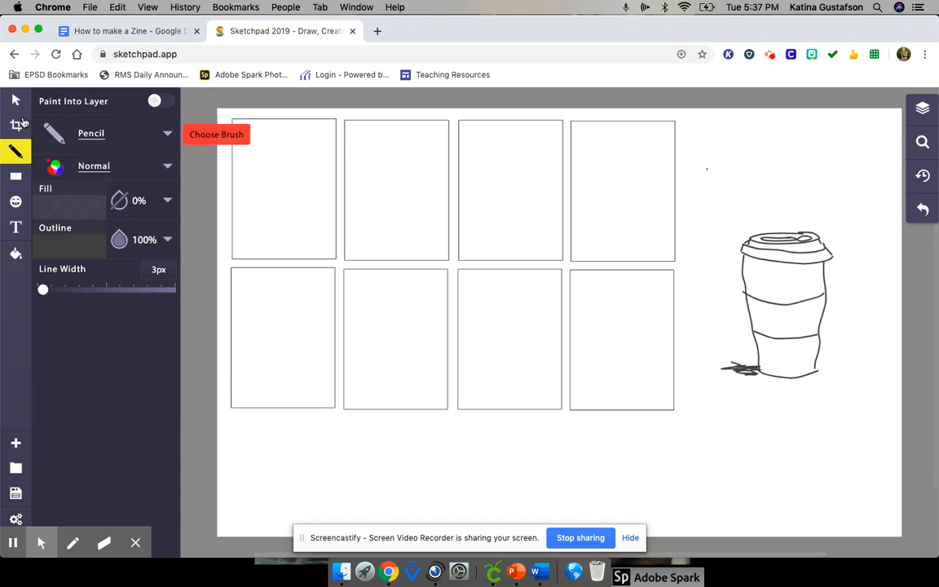
Select all the cup's strokes together, move them into the grid's first upper rectangle and scale them down to fit inside it
click(15, 101)
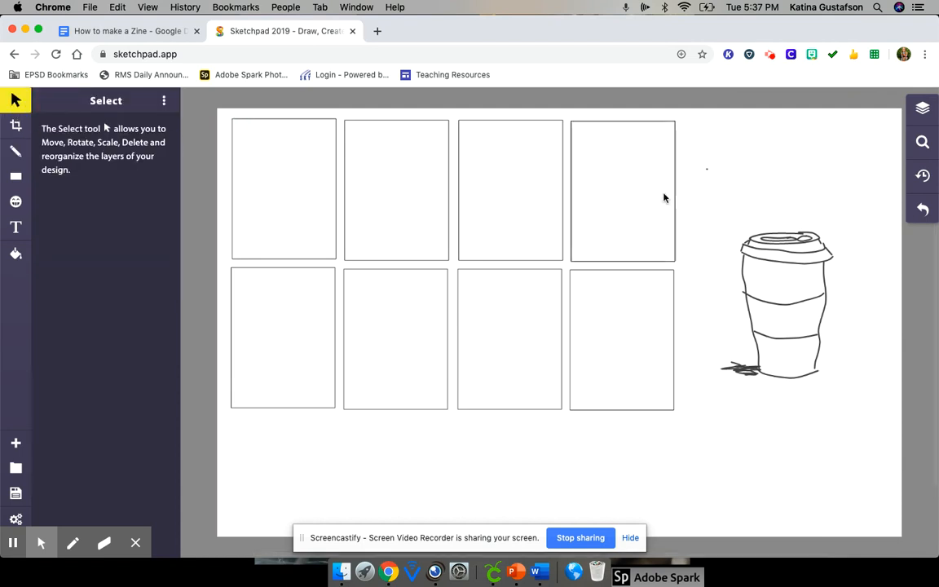
drag(719, 199, 857, 401)
mouse_move(788, 328)
mouse_down()
mouse_move(632, 364)
mouse_move(266, 208)
mouse_move(294, 213)
mouse_up()
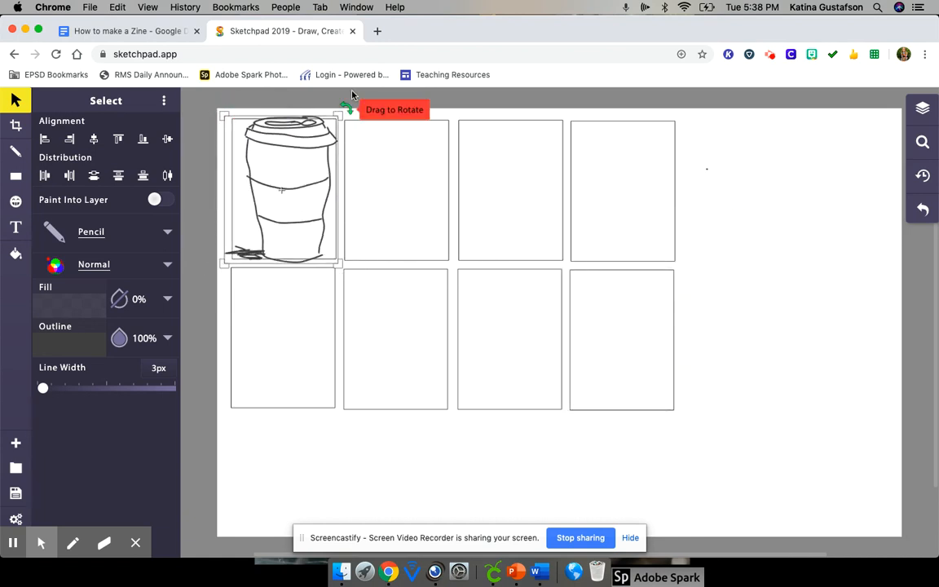
drag(339, 113, 326, 131)
drag(294, 173, 293, 162)
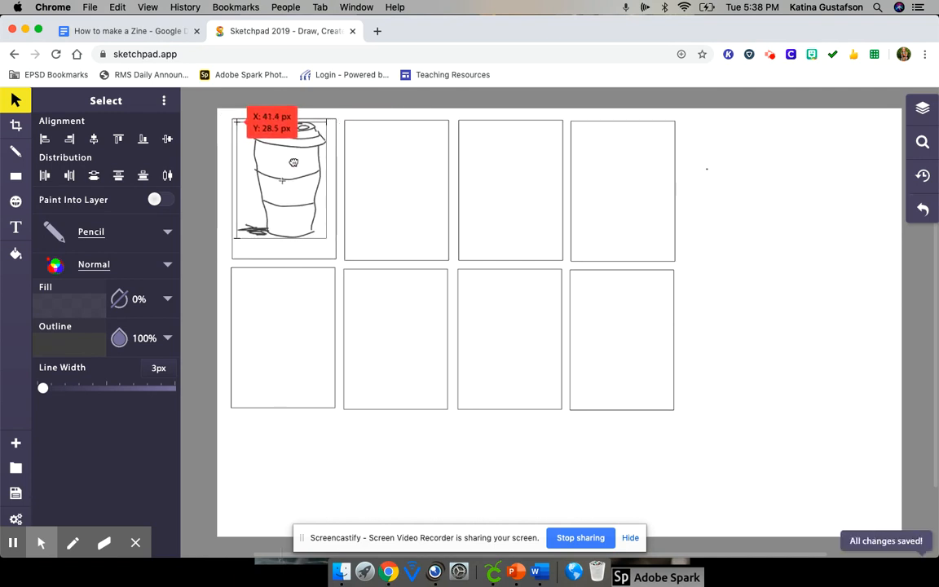
click(414, 231)
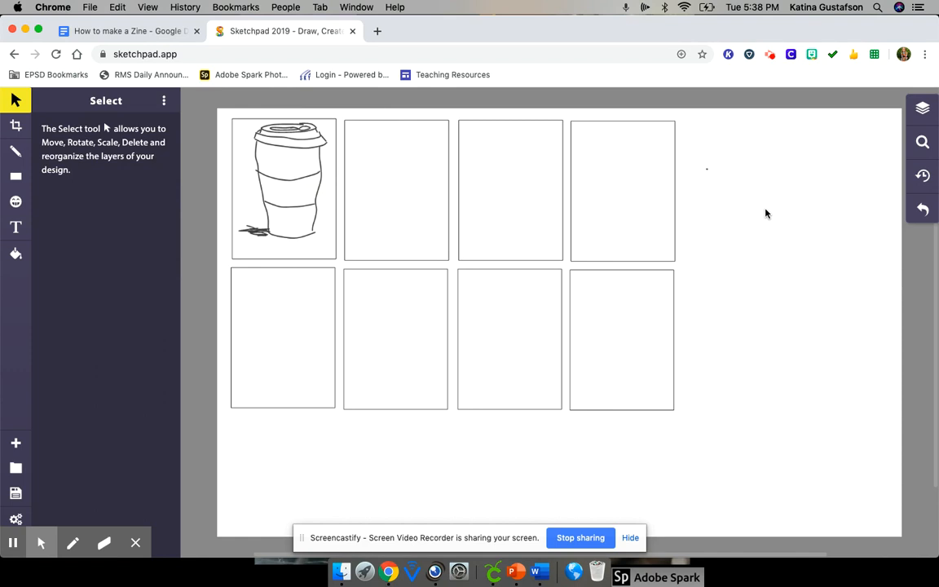
Add the text "Form" in the Cabin Sketch font beneath the coffee cup
click(17, 229)
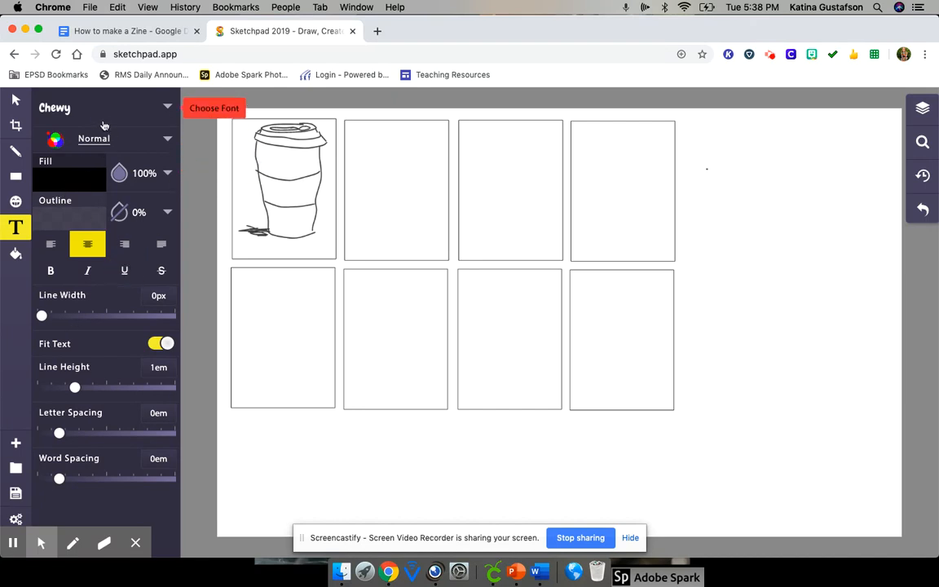
click(167, 107)
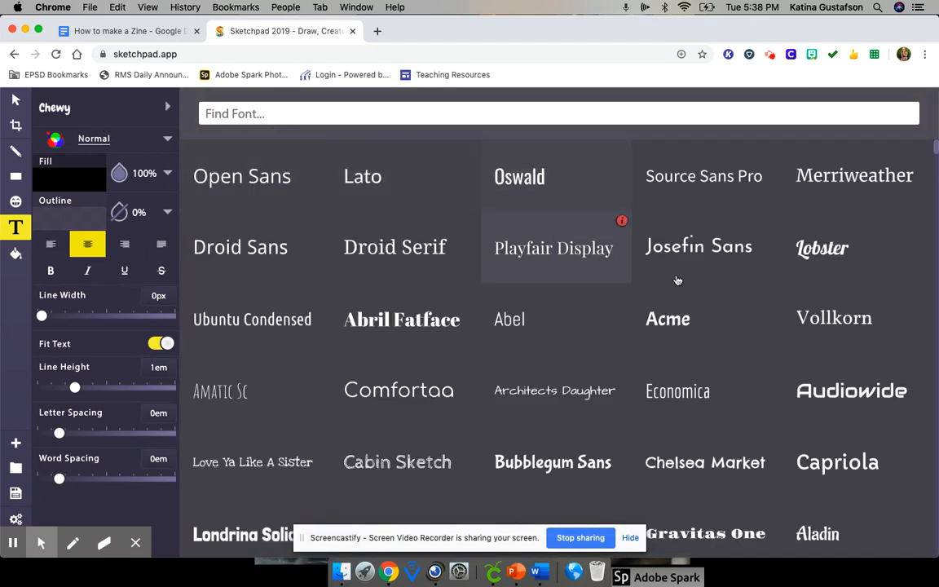
click(819, 253)
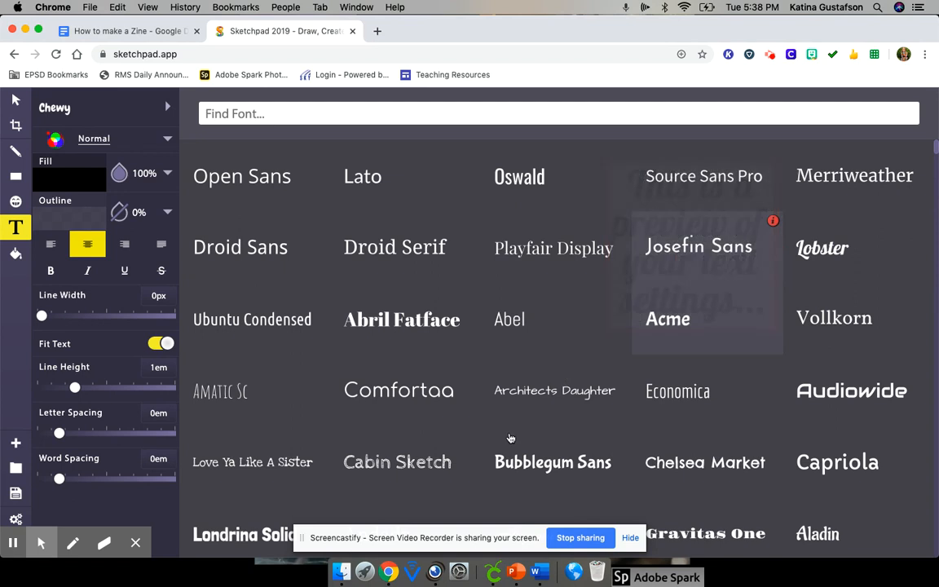
click(393, 477)
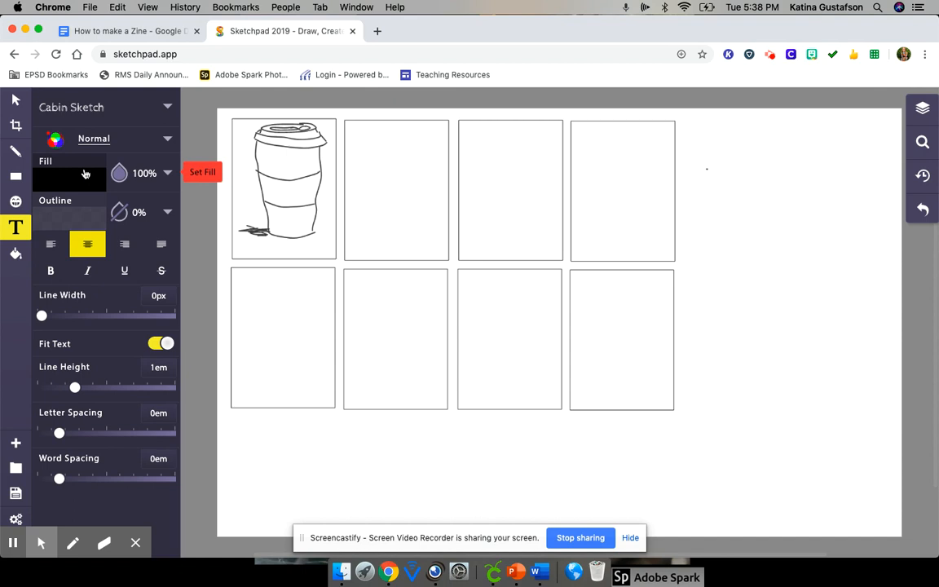
click(251, 244)
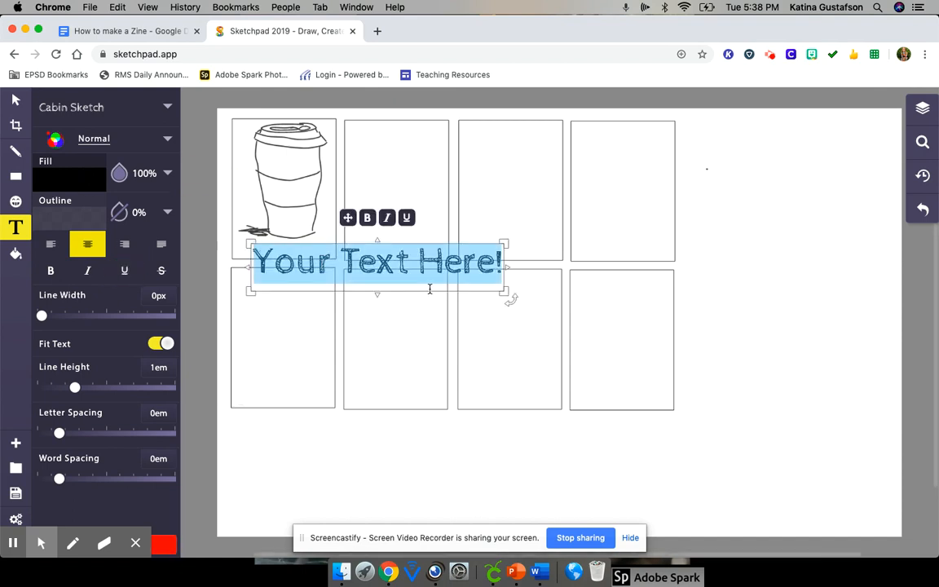
text(Form)
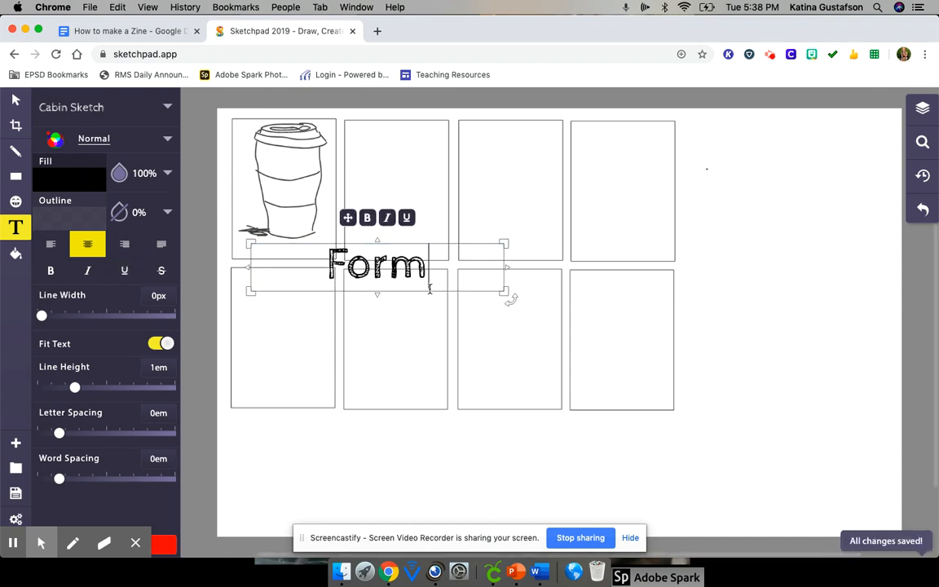
Shrink the "Form" text to fit inside the first panel and move it into that panel's lower-left corner, under the cup
drag(505, 292, 308, 265)
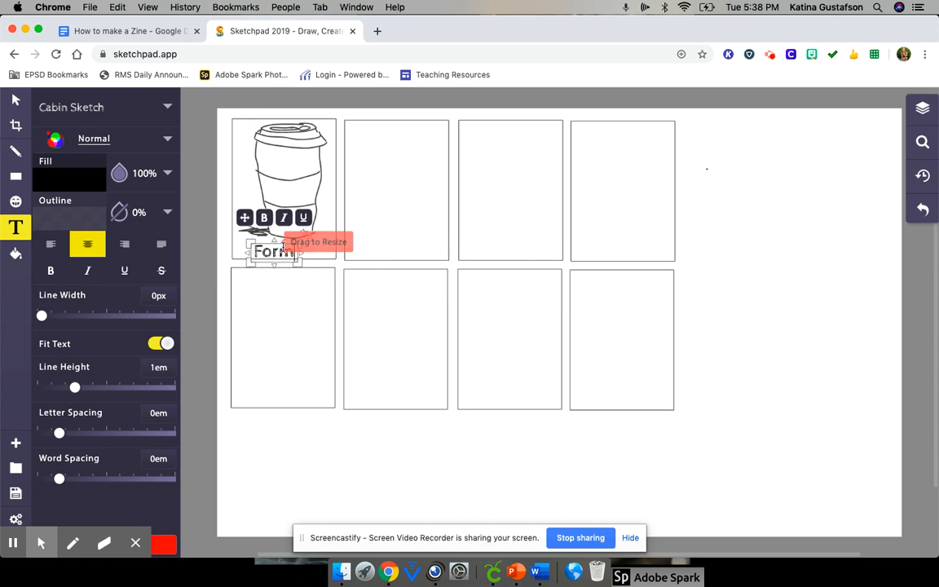
click(279, 253)
click(314, 254)
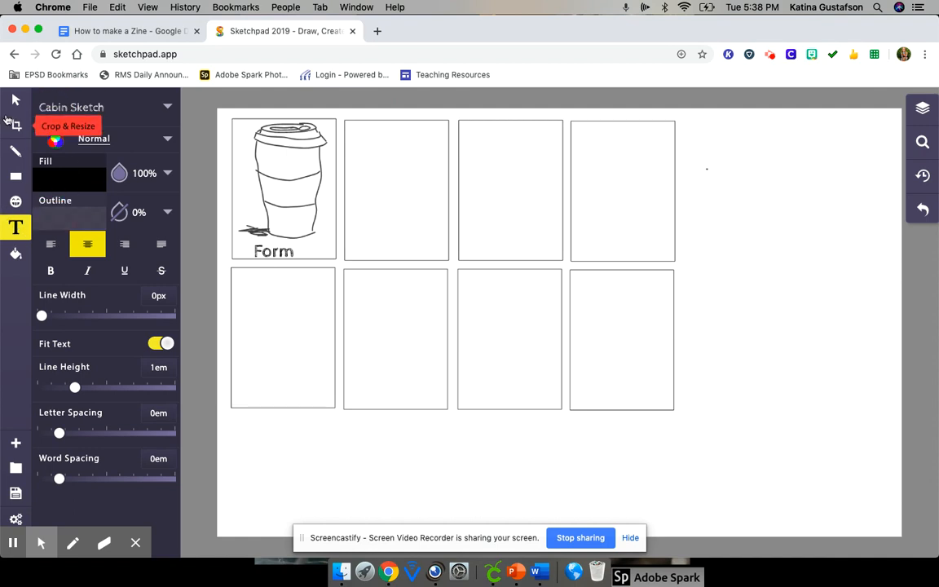
click(13, 100)
drag(273, 251, 245, 247)
click(689, 316)
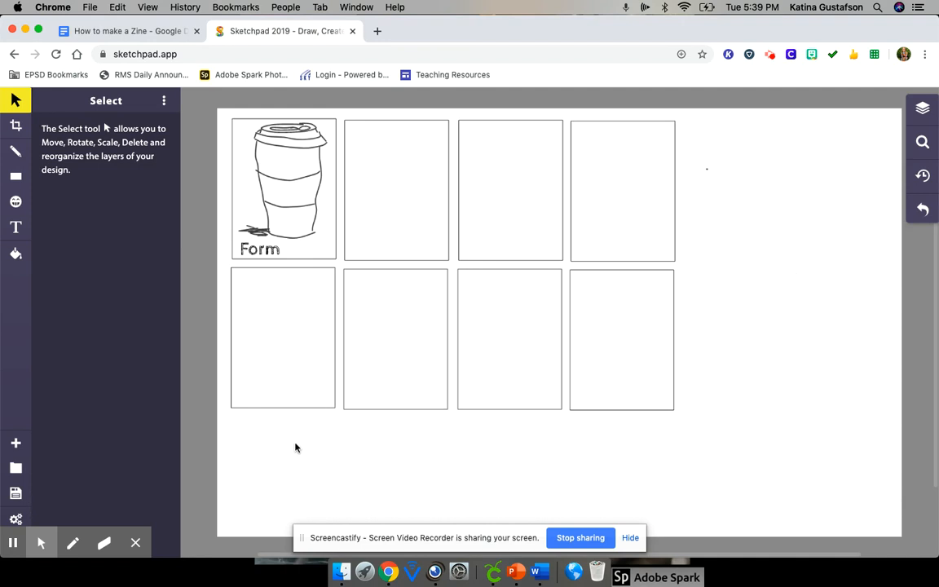
Crop the canvas around the eight-panel grid, leaving a narrow white margin and cutting off the blank area beyond it
click(16, 126)
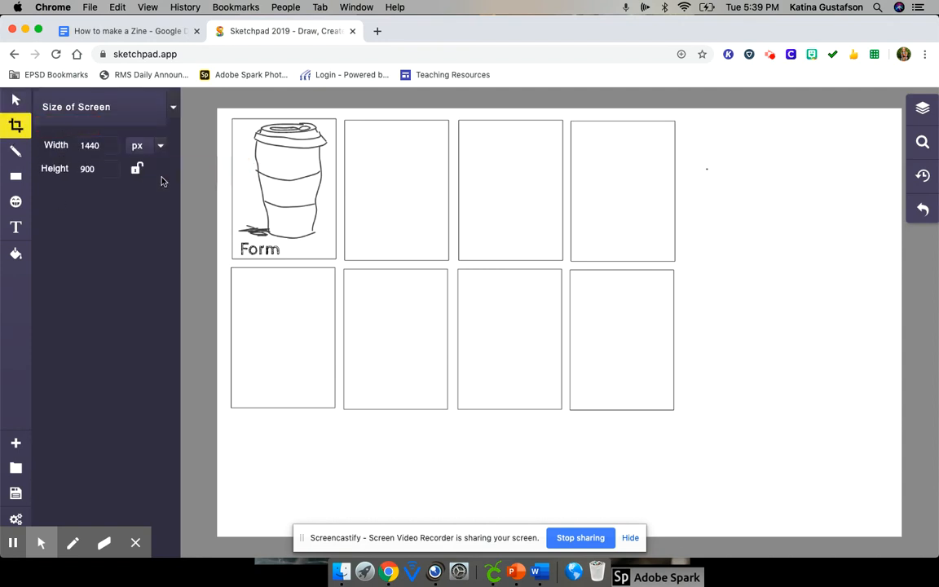
drag(216, 108, 706, 430)
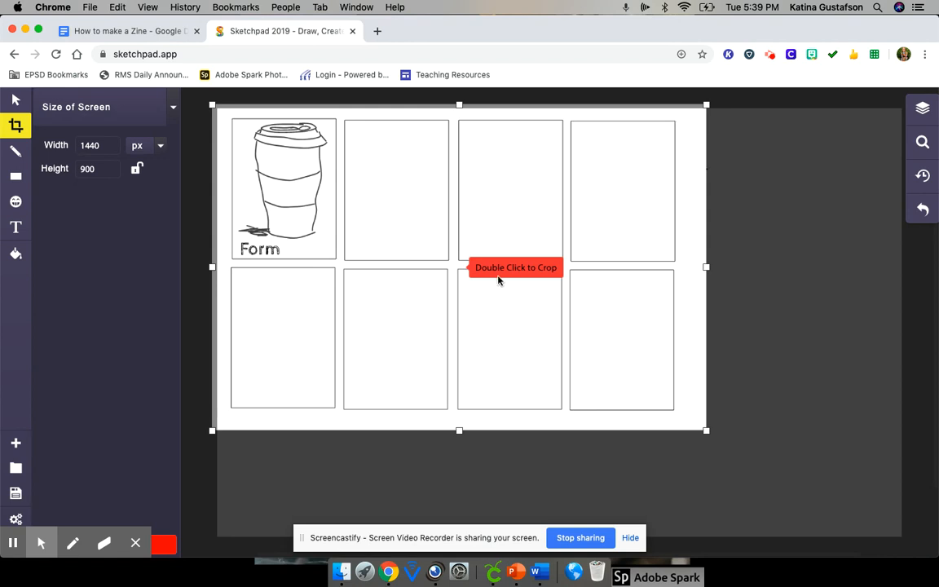
double_click(492, 315)
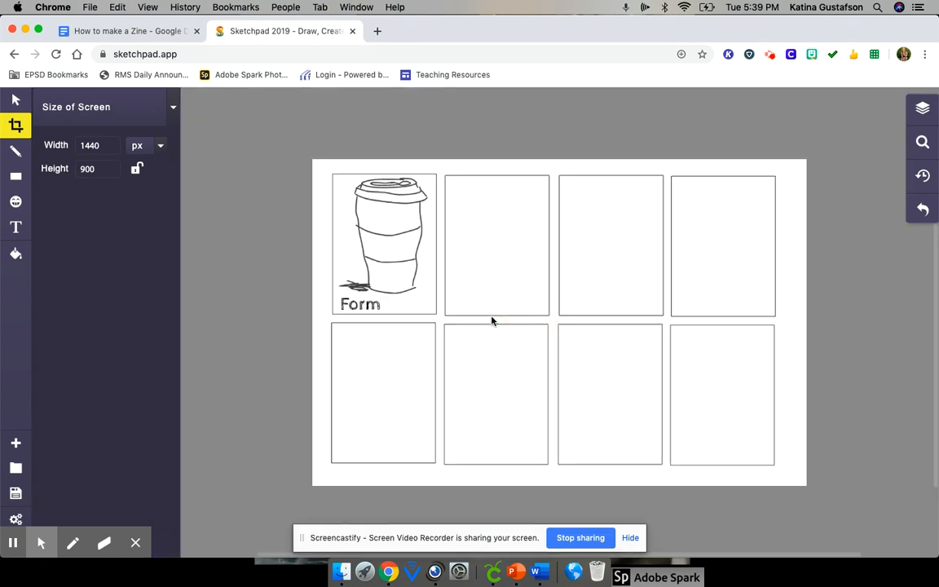
Check the export options and the saved drawings, and reopen the current zine drawing
click(14, 494)
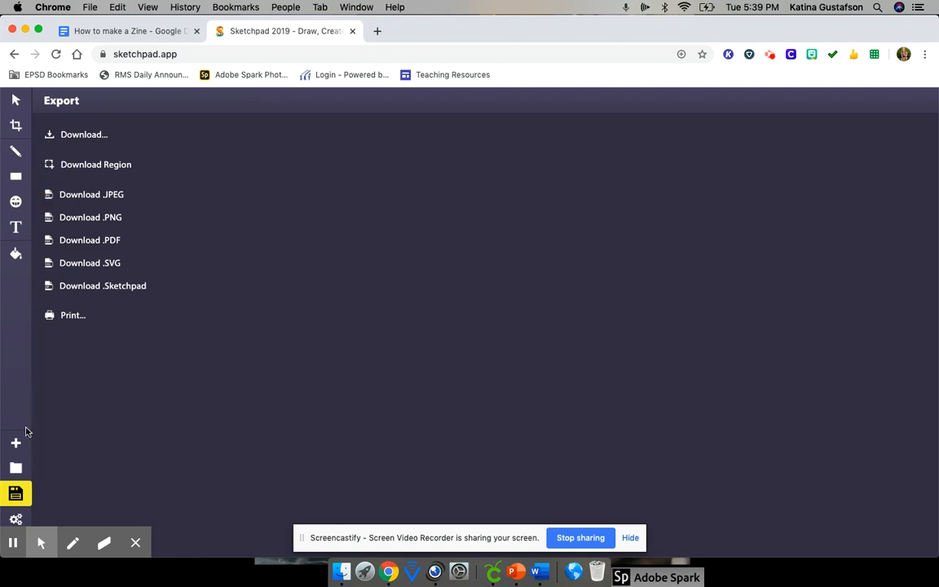
click(16, 468)
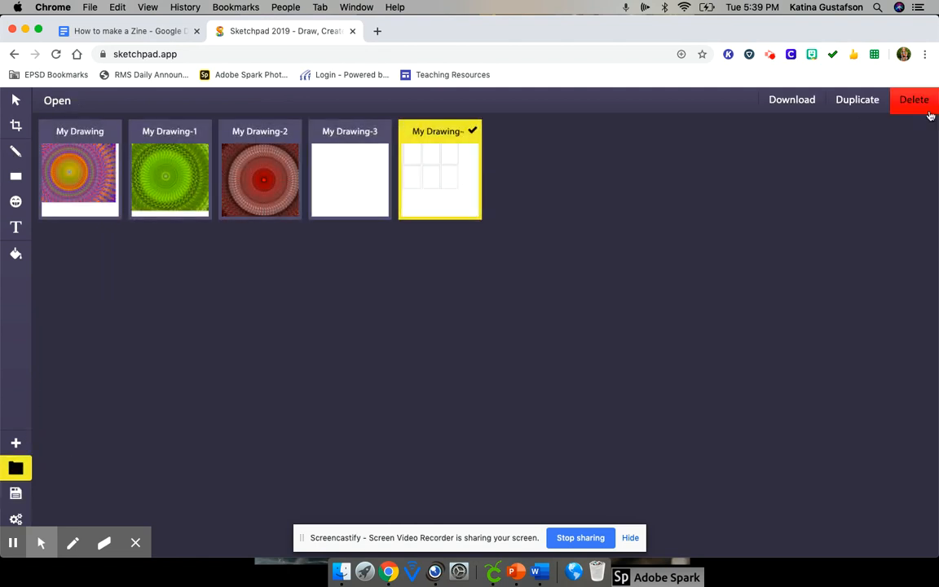
click(439, 181)
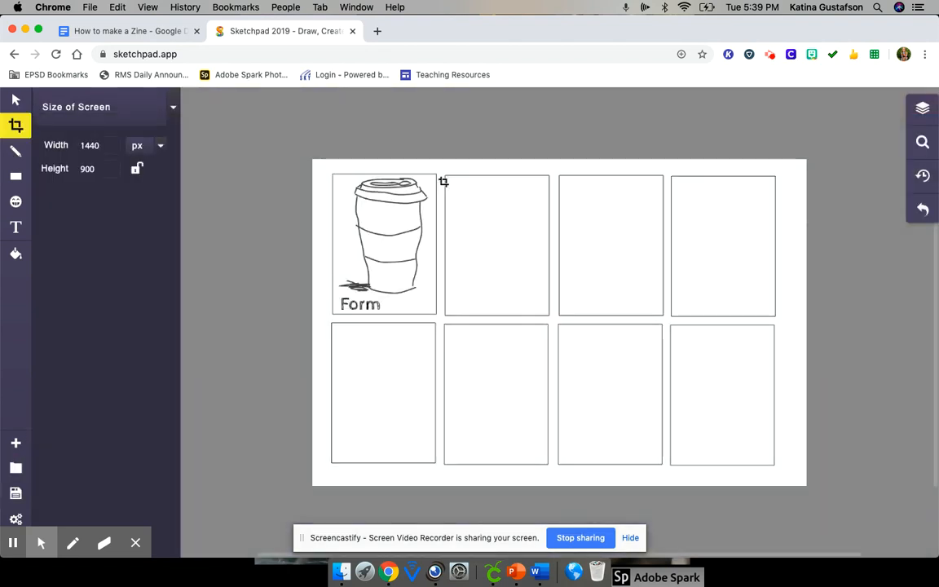